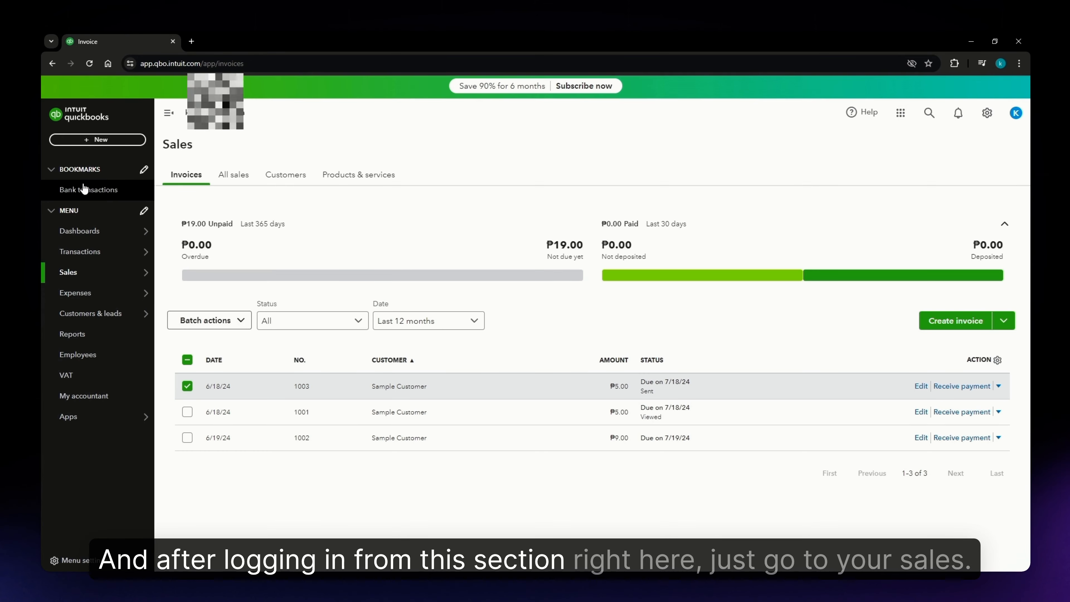
pyautogui.moveTo(95, 282)
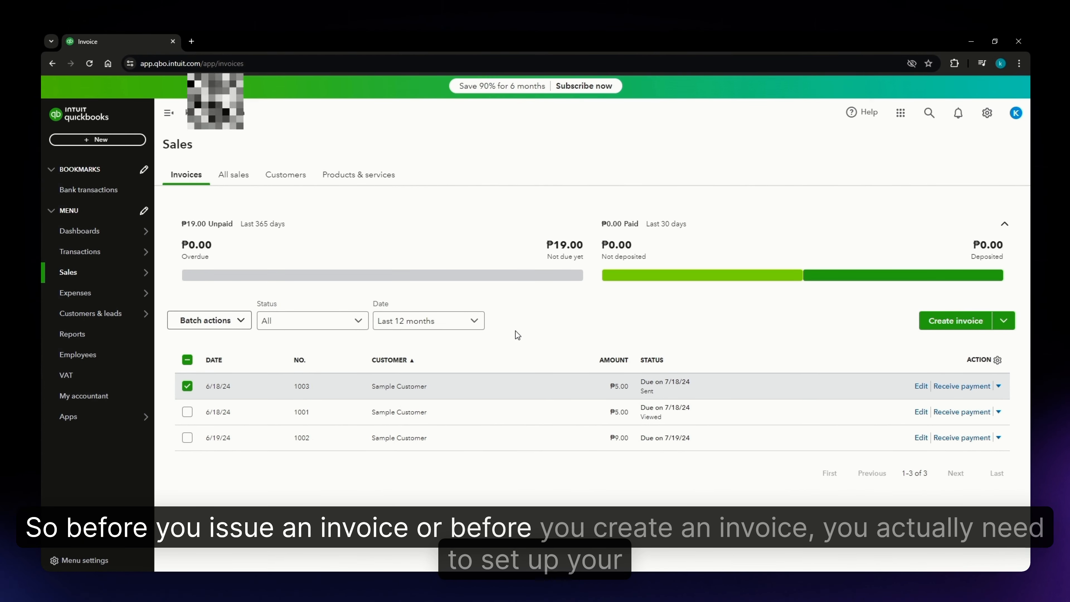
pyautogui.click(288, 177)
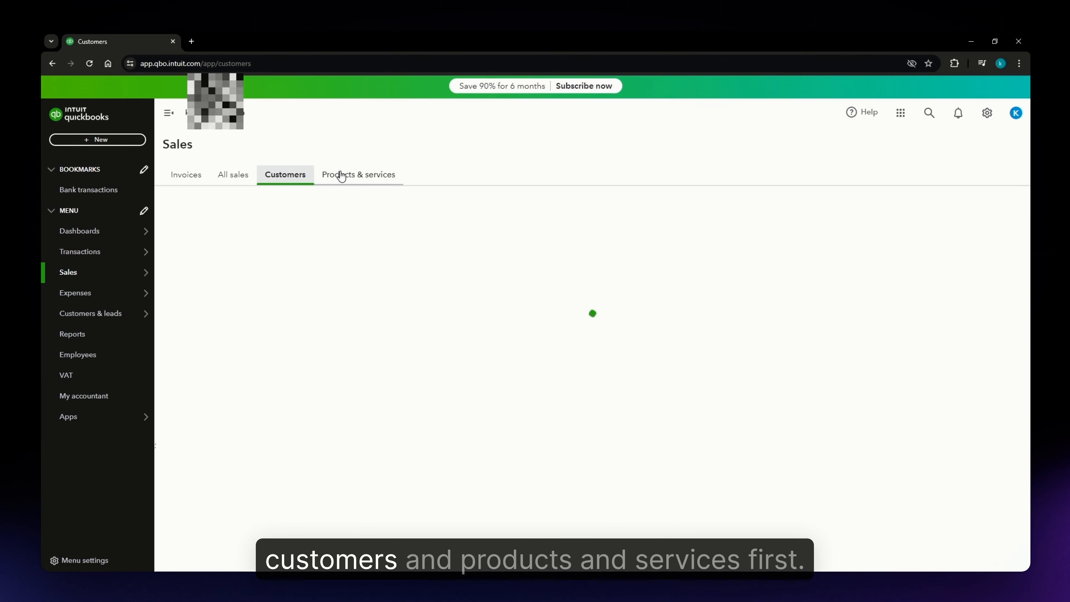
pyautogui.click(186, 174)
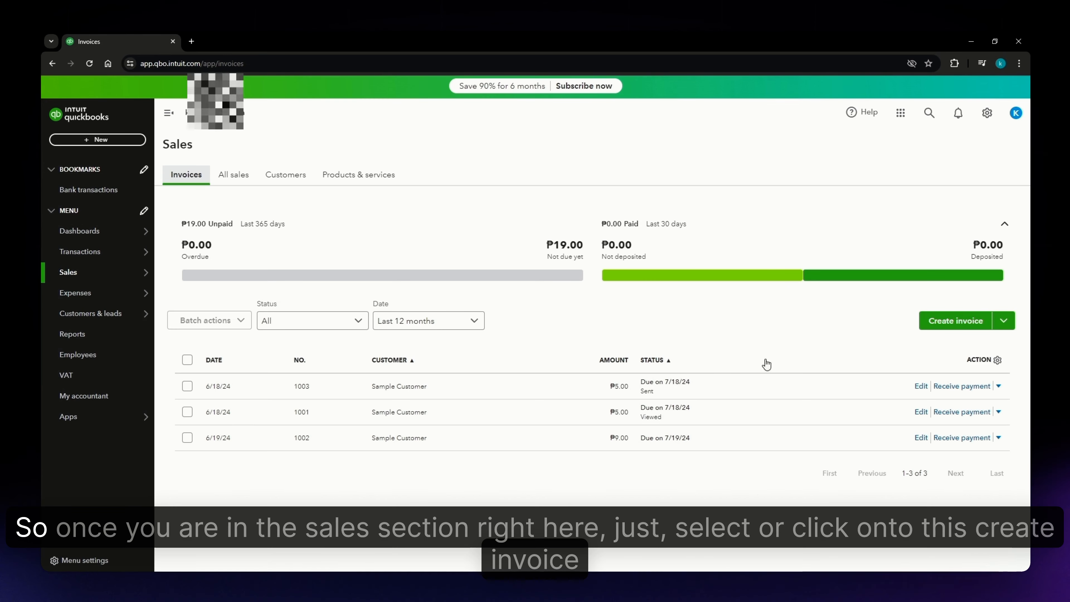
# - Start a new invoice and select Sample Customer as its customer
pyautogui.click(953, 323)
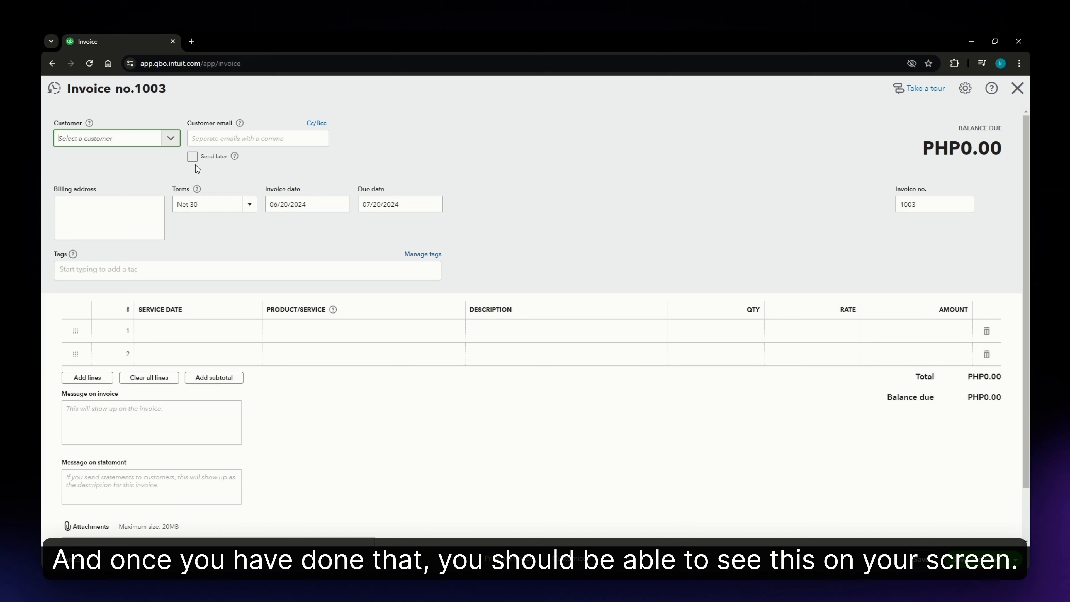
pyautogui.click(165, 144)
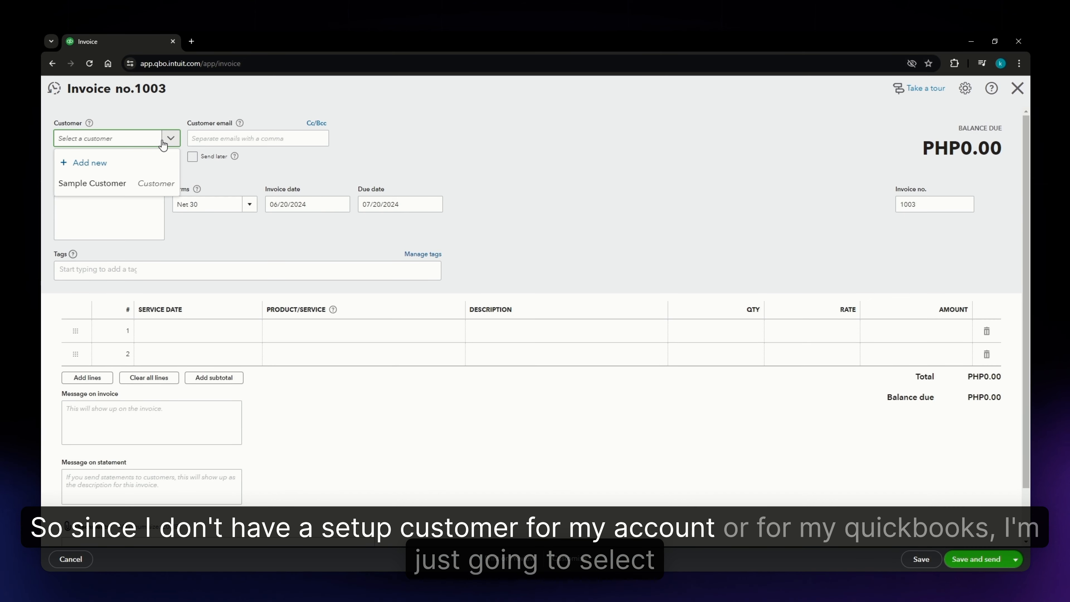
pyautogui.click(100, 186)
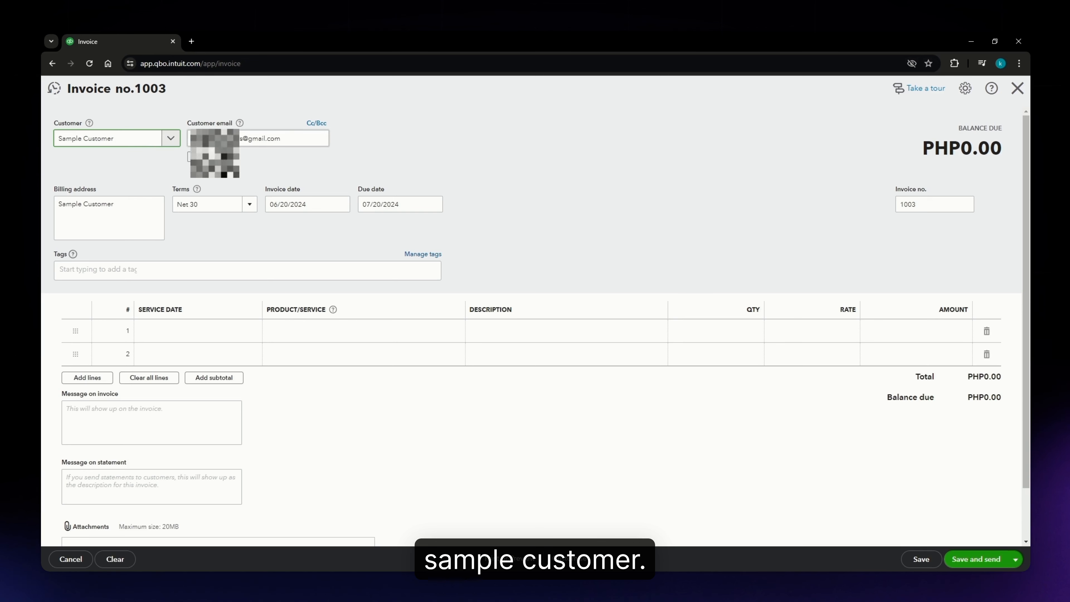
pyautogui.click(311, 138)
pyautogui.click(377, 138)
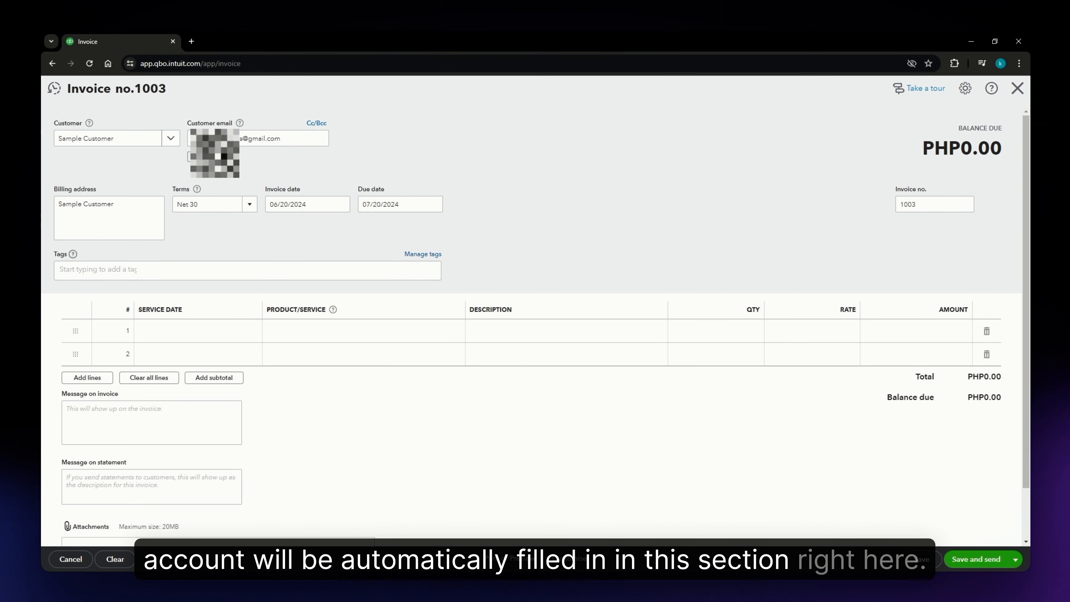
pyautogui.click(129, 221)
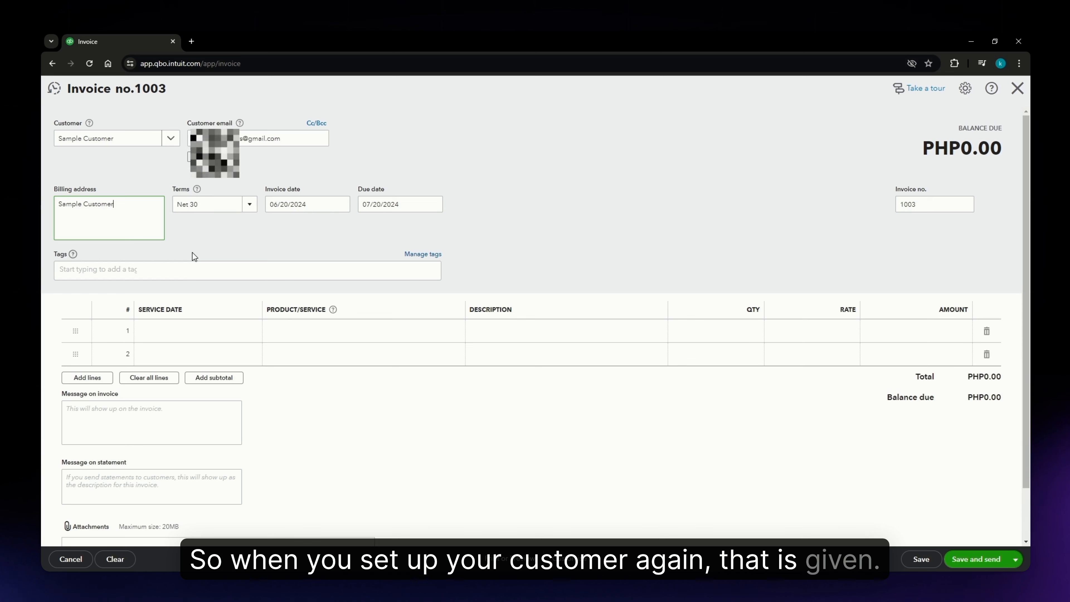
# - Set the invoice's payment terms to Due on receipt
pyautogui.click(250, 205)
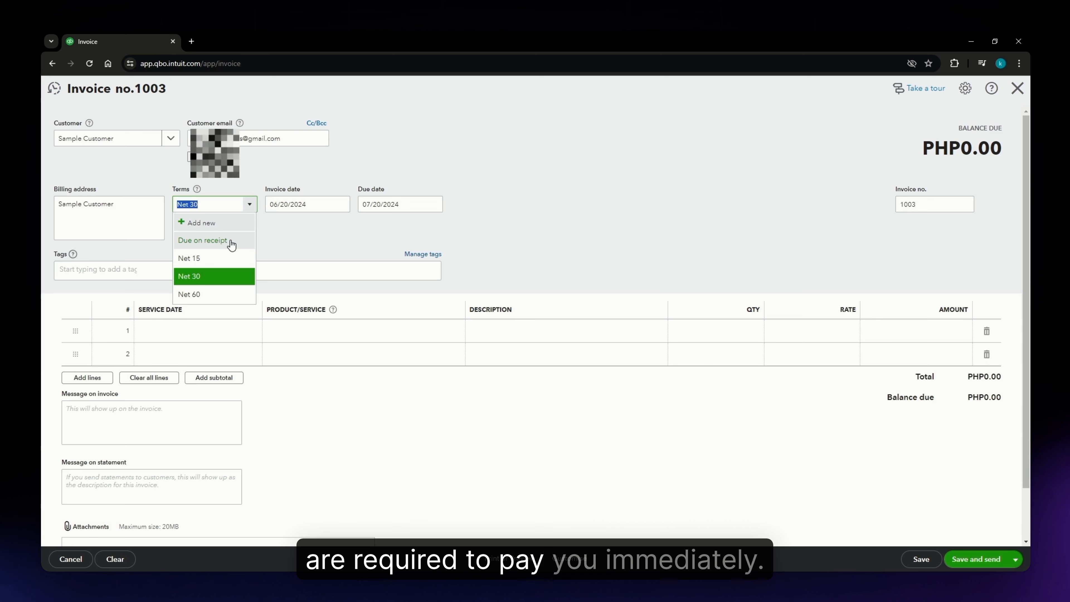
pyautogui.click(231, 244)
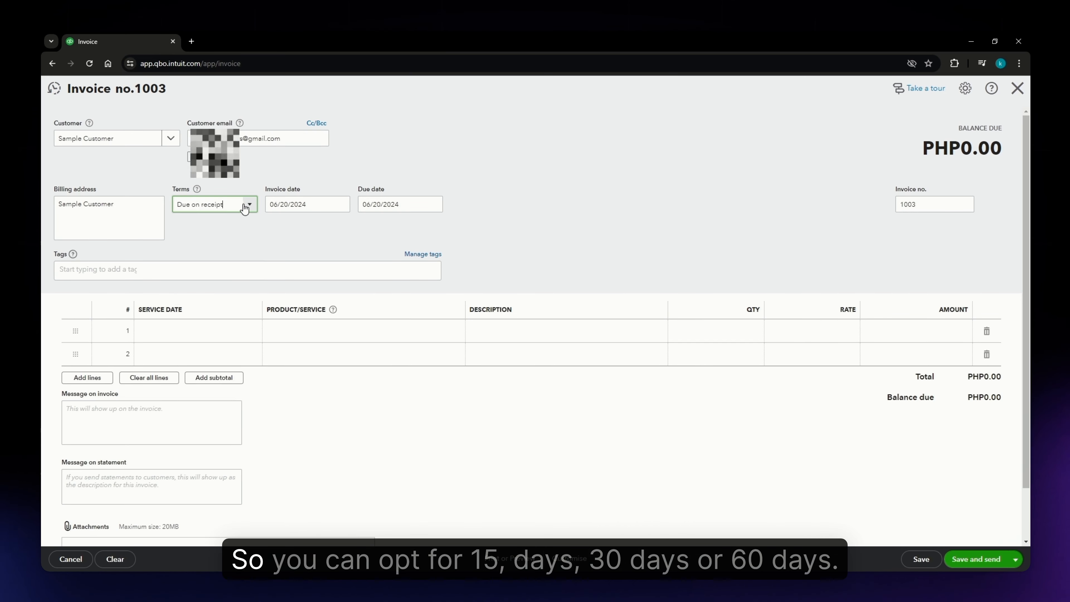
pyautogui.click(247, 206)
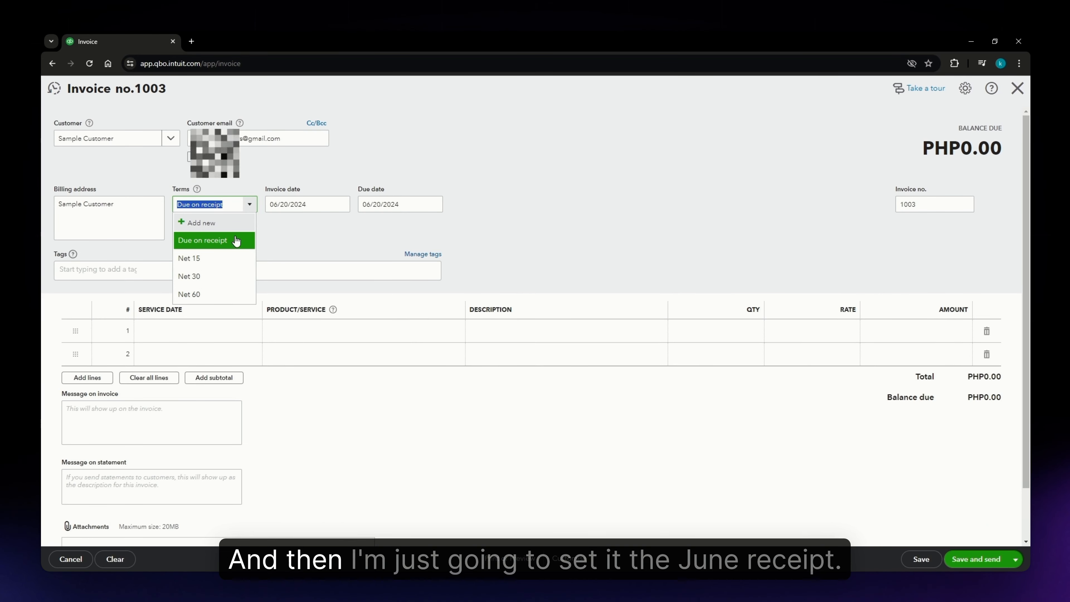
pyautogui.click(242, 246)
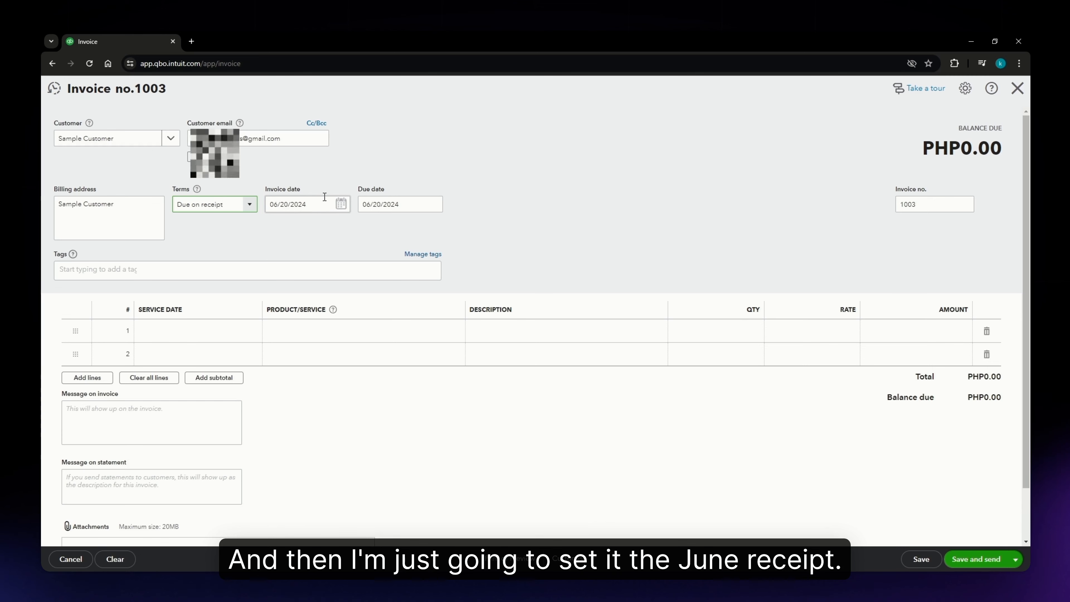
pyautogui.click(274, 202)
pyautogui.click(413, 201)
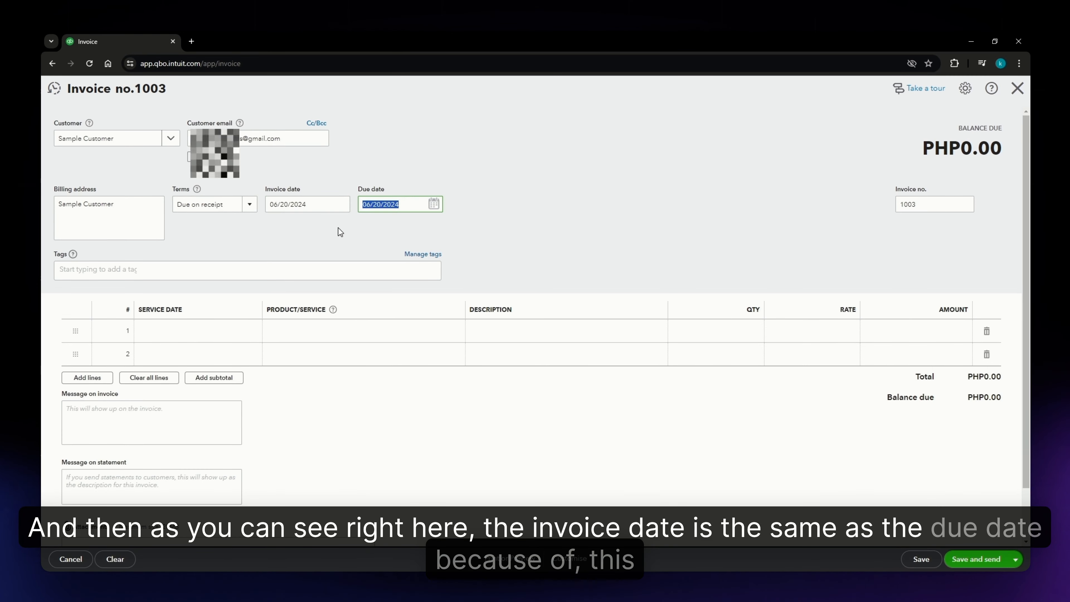
pyautogui.click(324, 234)
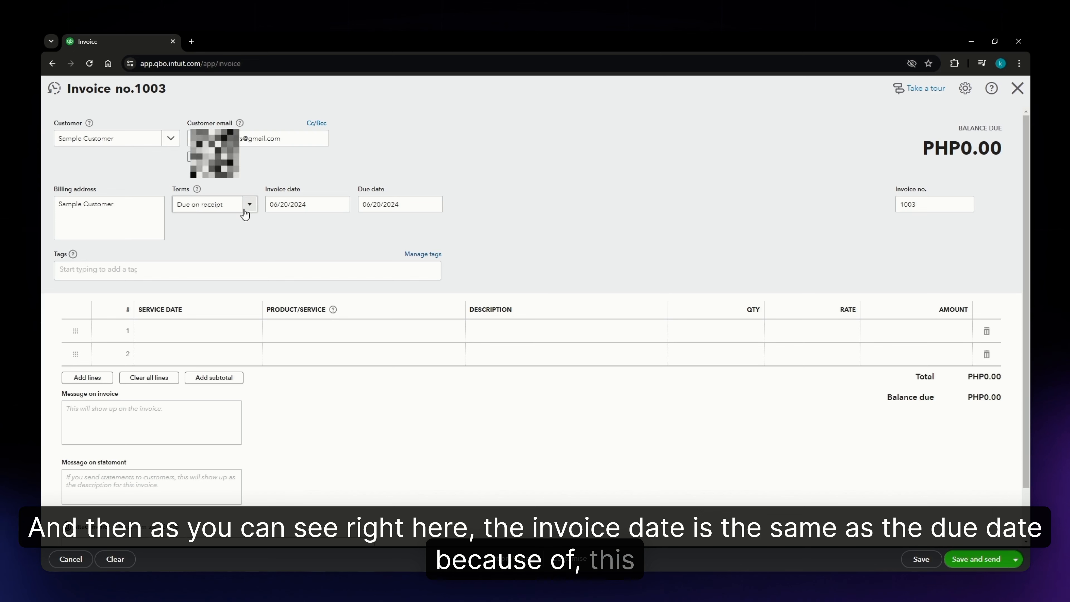
pyautogui.click(135, 271)
pyautogui.click(184, 247)
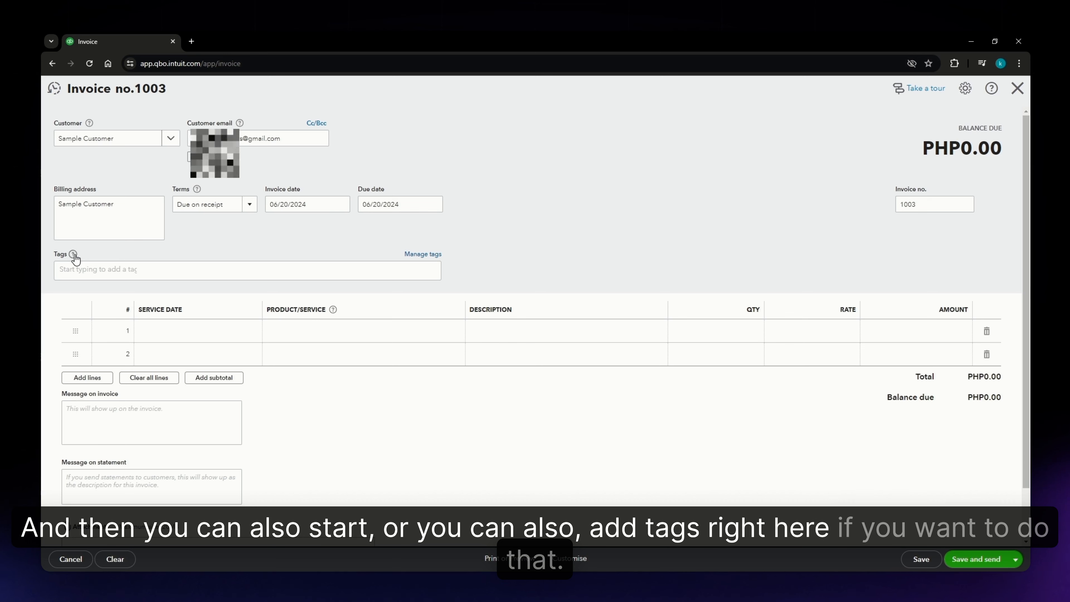
# - Set the first line's service date to 06/19/2024 using the calendar picker
pyautogui.scroll(-1, 359, 382)
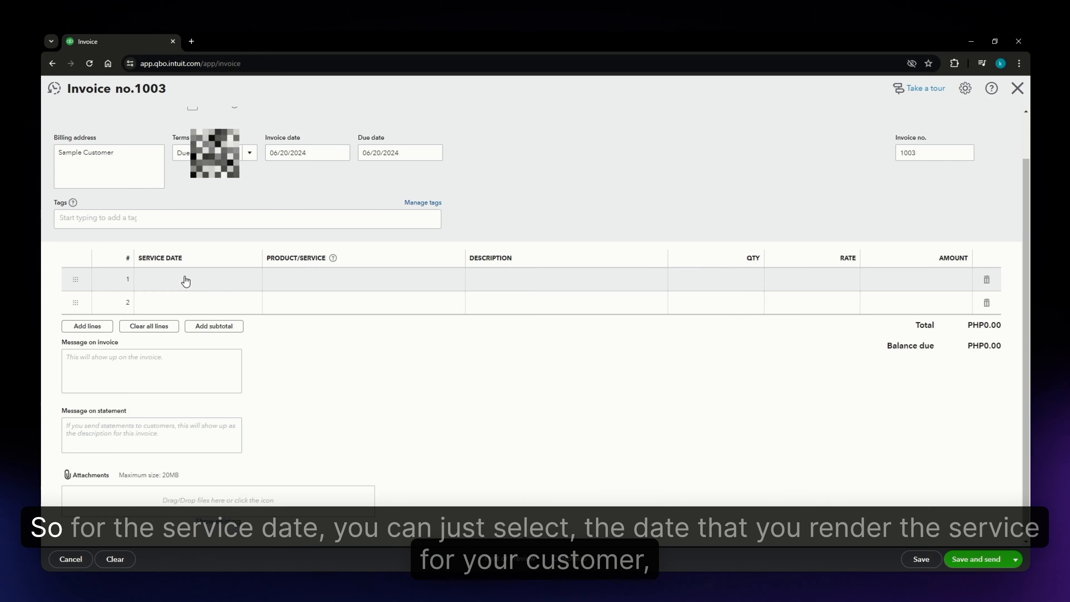
pyautogui.click(188, 279)
pyautogui.click(252, 279)
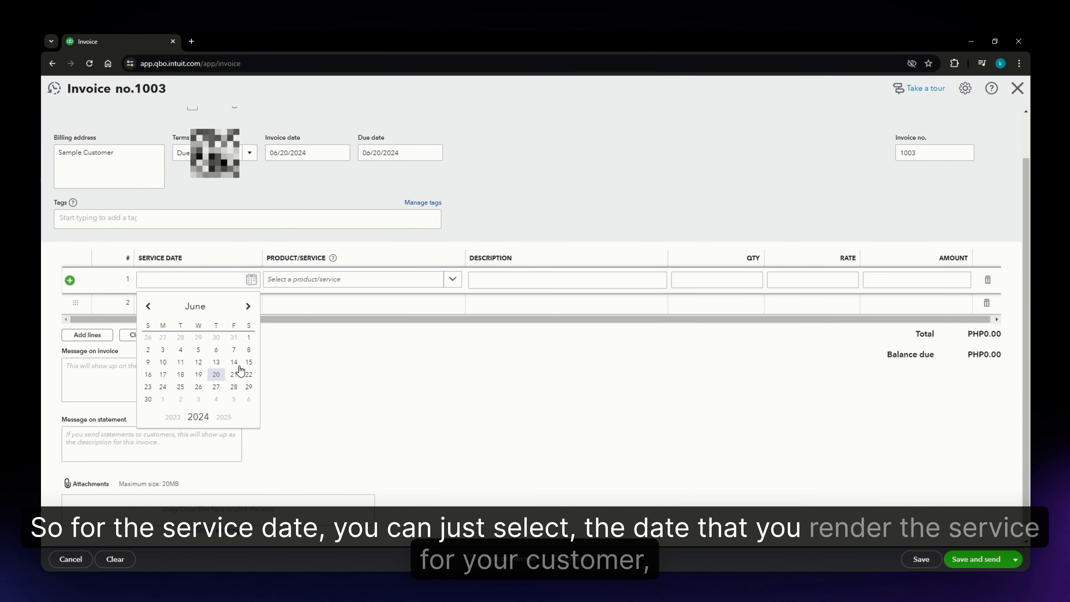
pyautogui.click(198, 374)
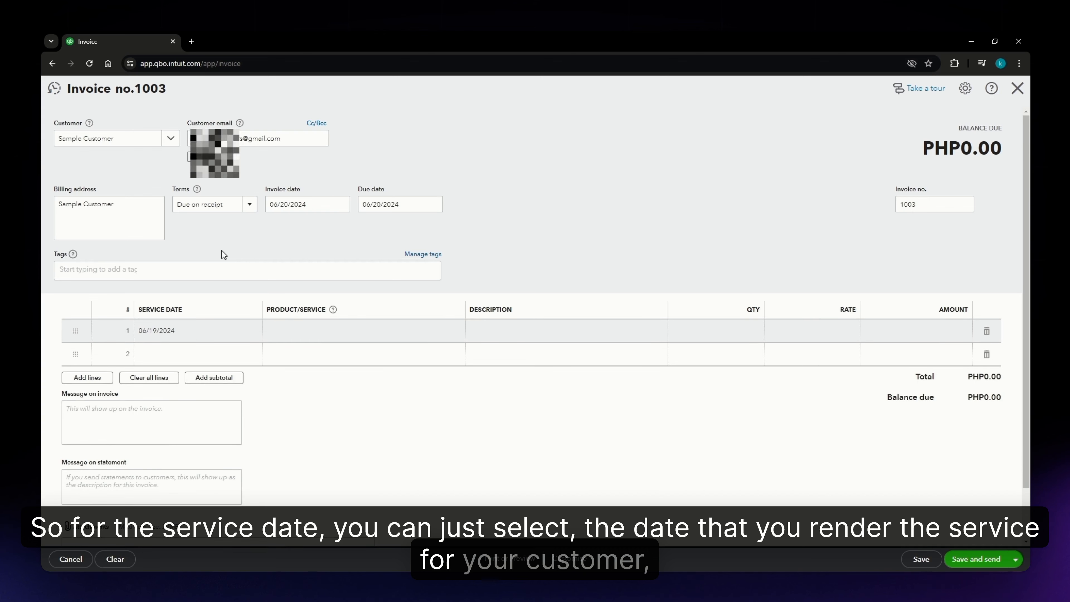
# - Choose Services as the product/service for the first invoice line
pyautogui.click(326, 332)
pyautogui.click(454, 331)
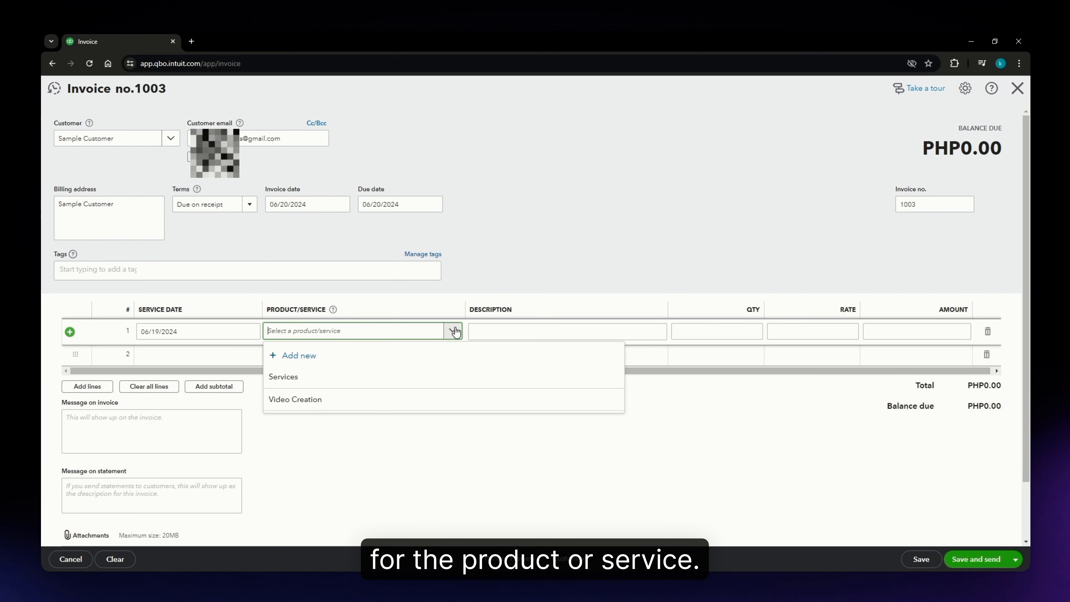
pyautogui.click(307, 388)
# - Enter Video Creation as the first line's description, with quantity 5 and rate 20
pyautogui.click(554, 335)
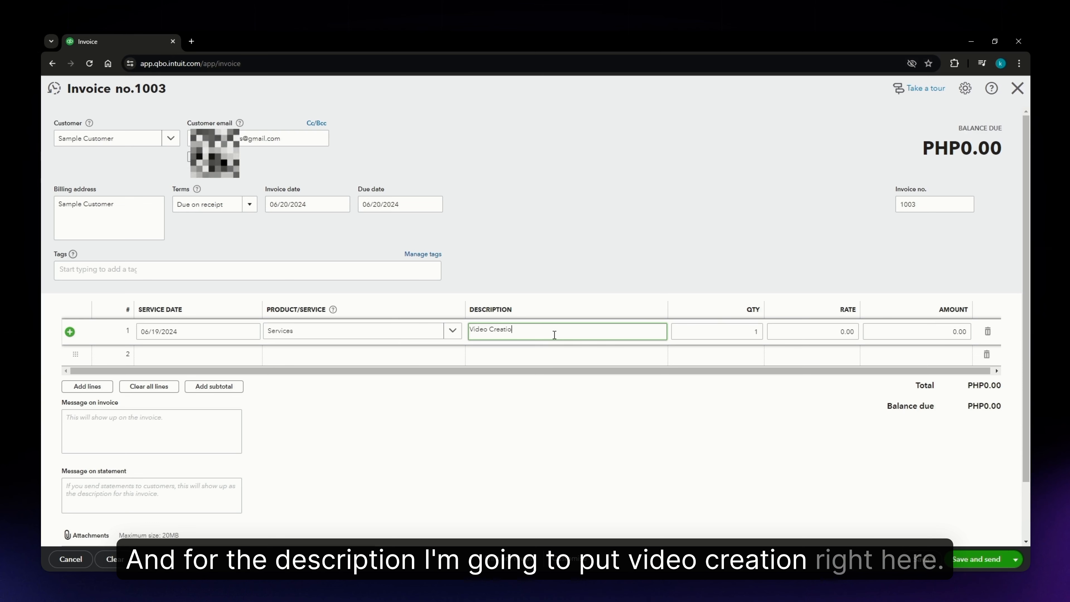
pyautogui.click(757, 337)
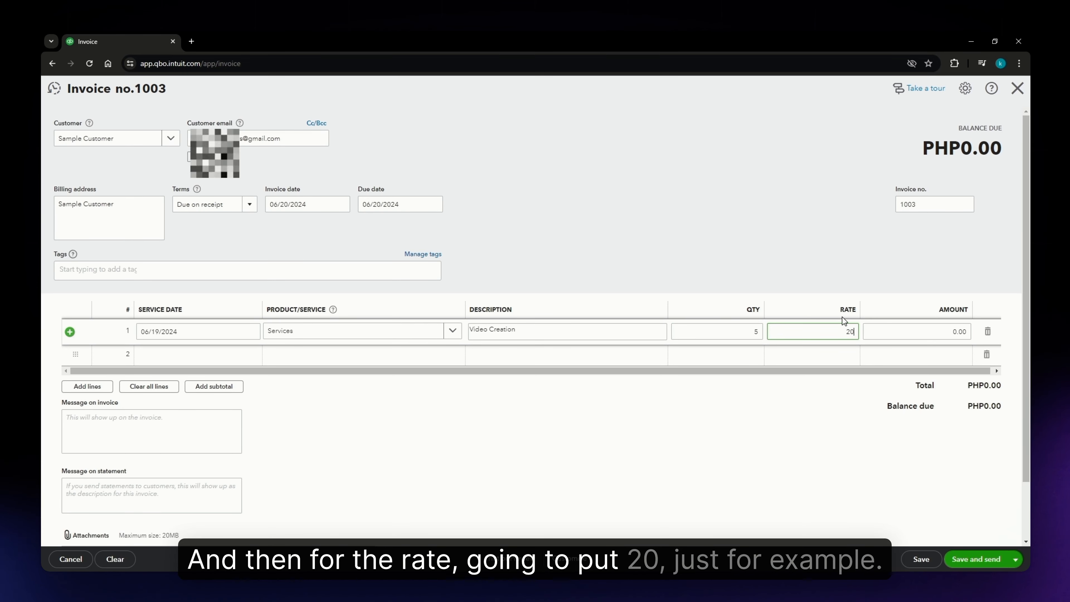
pyautogui.click(836, 272)
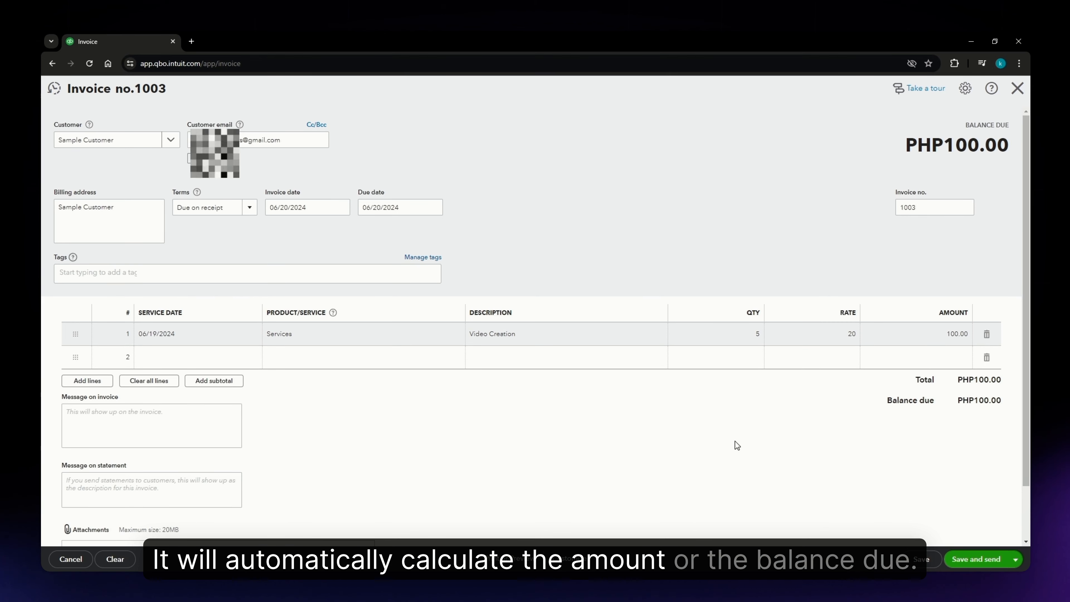
# - Review the invoice's message, statement and attachment sections before saving
pyautogui.scroll(-1, 256, 423)
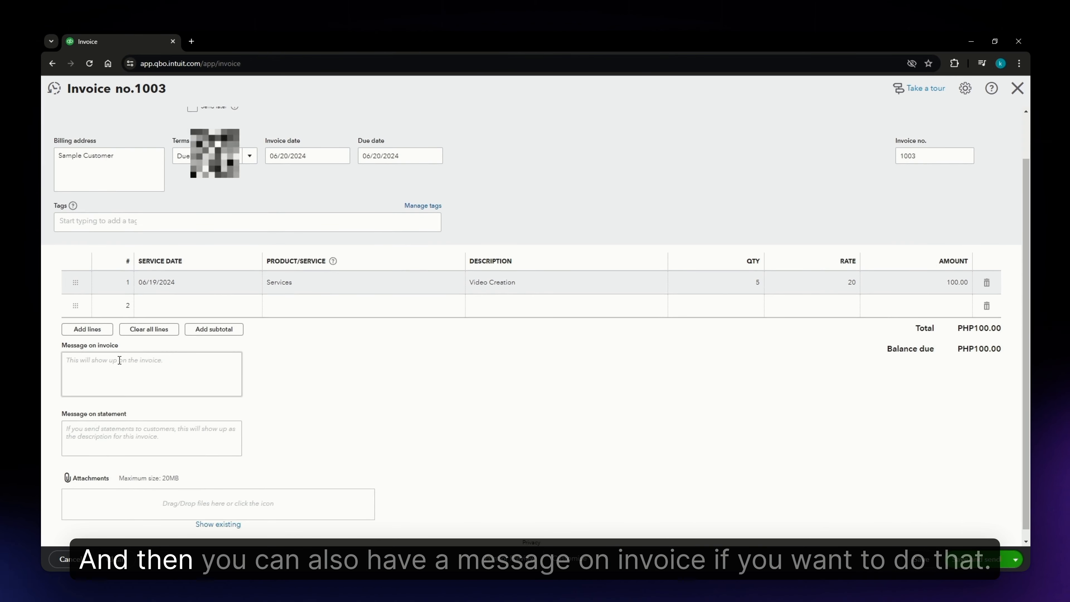
pyautogui.click(107, 360)
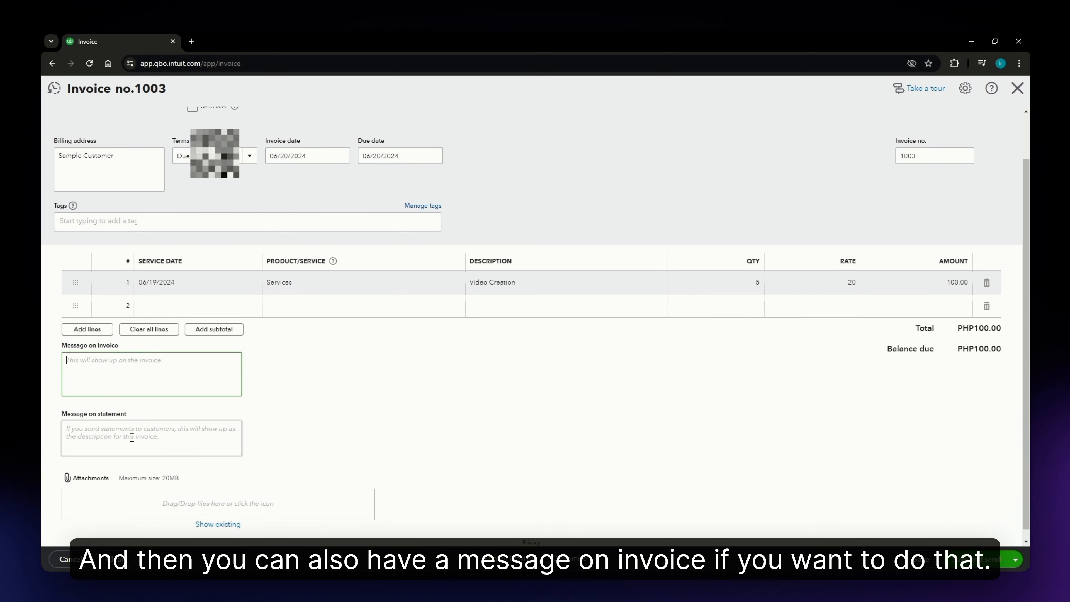
pyautogui.scroll(-1, 135, 428)
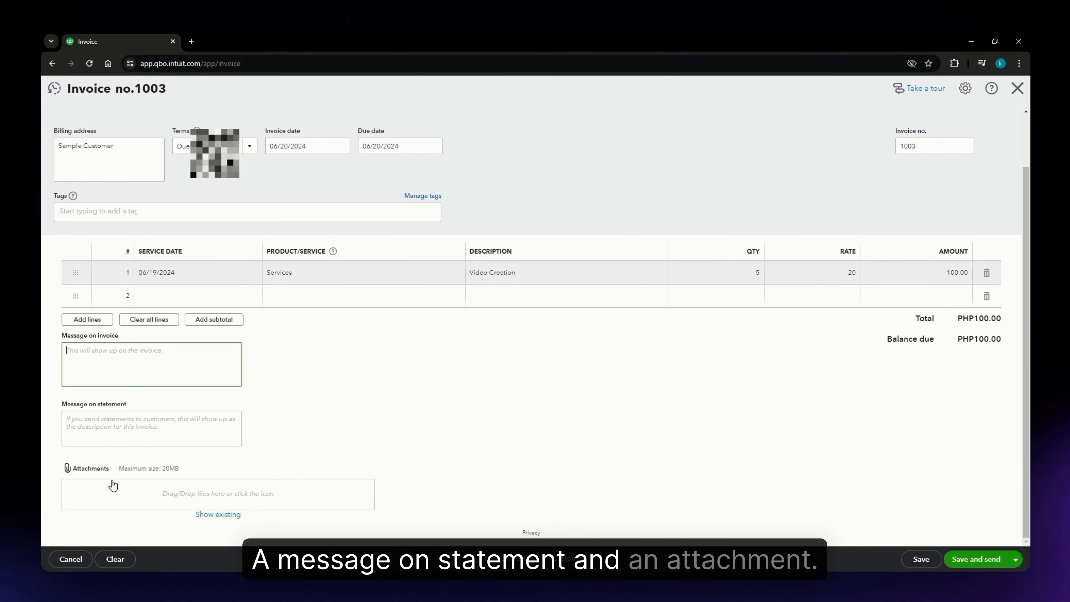
pyautogui.scroll(2, 364, 506)
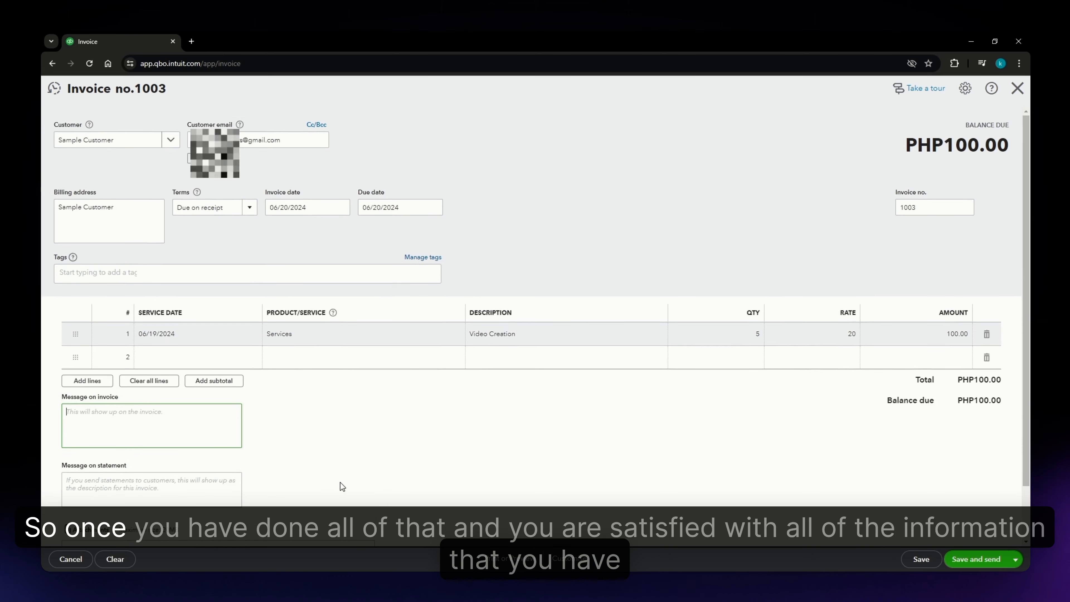
pyautogui.scroll(-2, 343, 477)
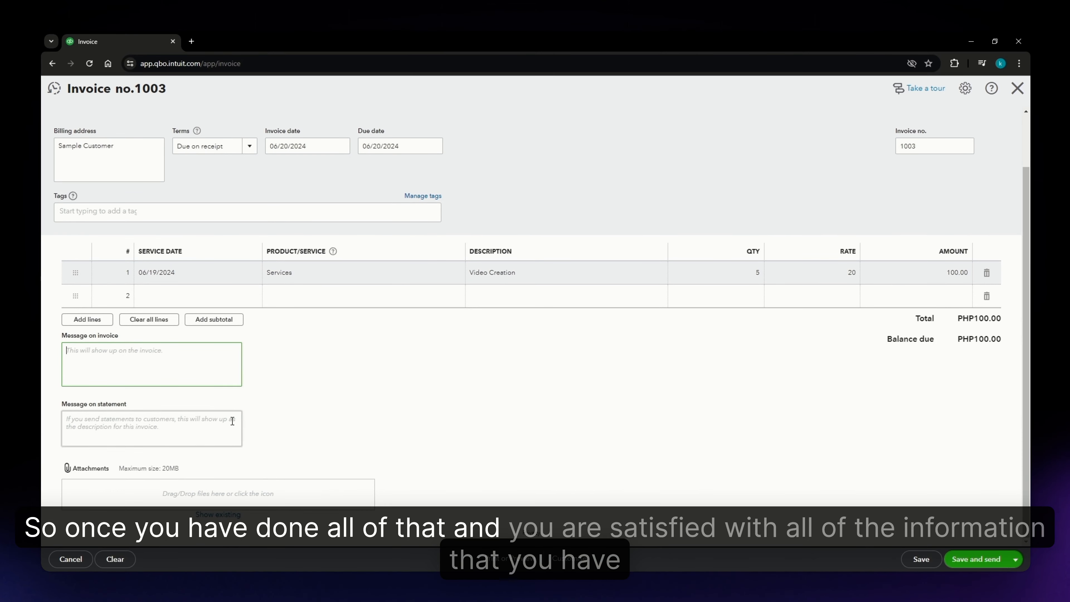
pyautogui.scroll(2, 336, 402)
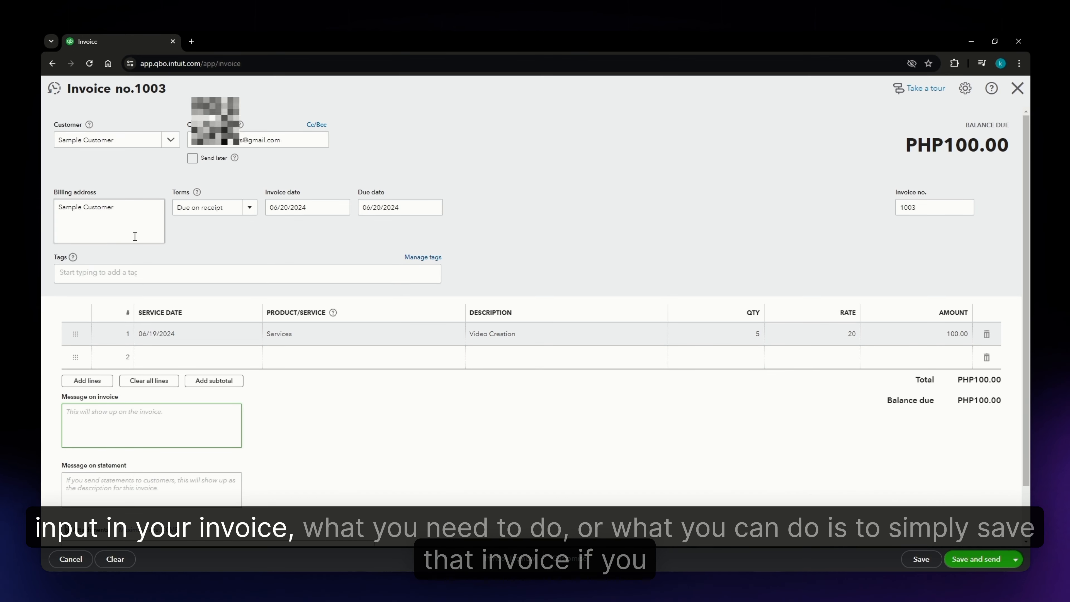
pyautogui.scroll(-1, 788, 428)
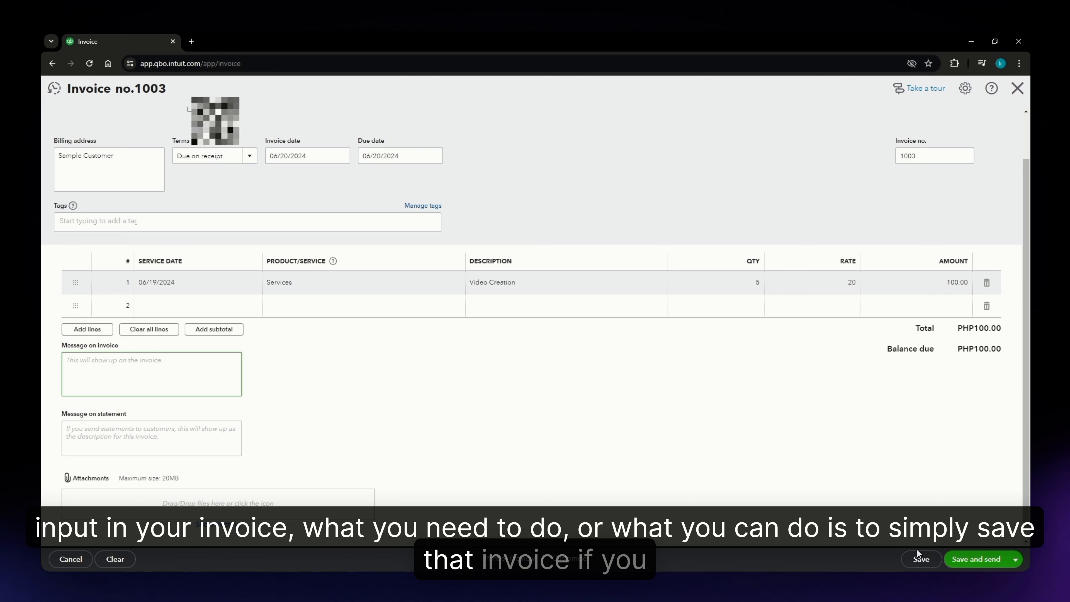
pyautogui.scroll(1, 883, 530)
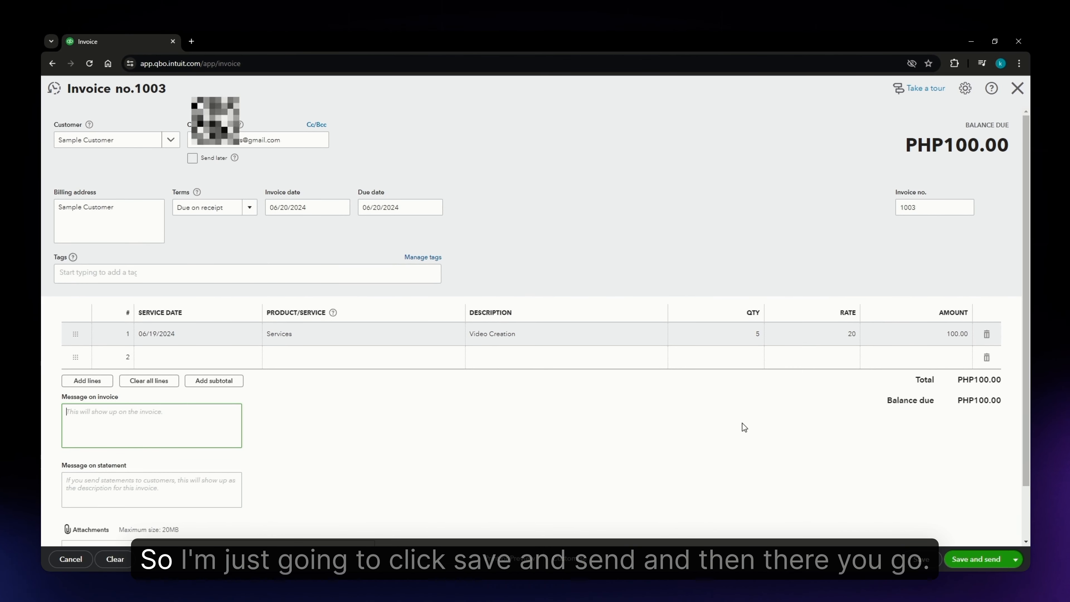
# - Save the invoice and send it to the customer by email
pyautogui.click(985, 563)
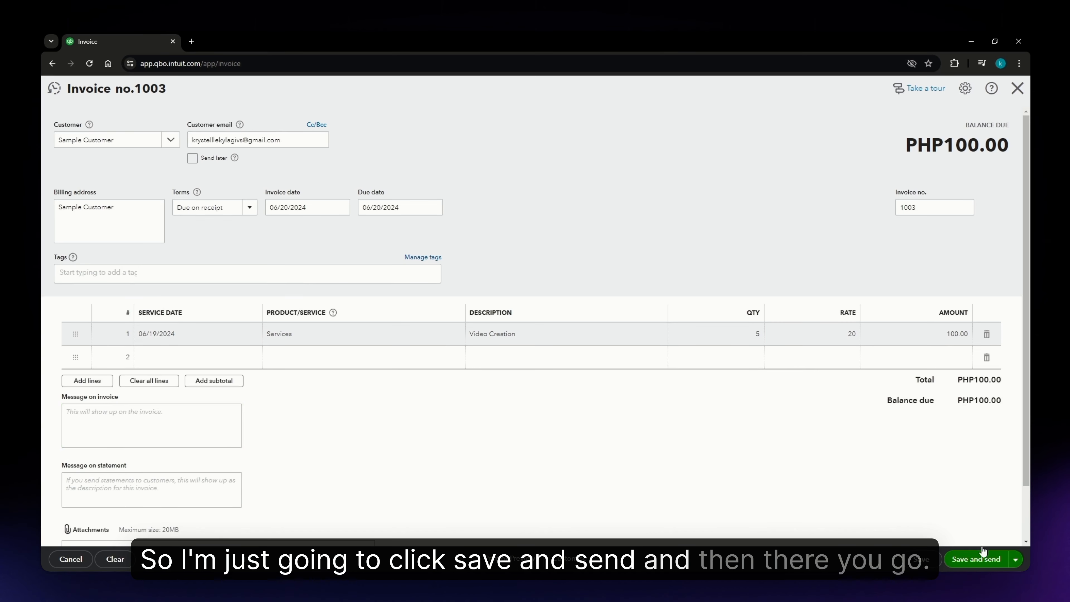
pyautogui.scroll(-10, 760, 385)
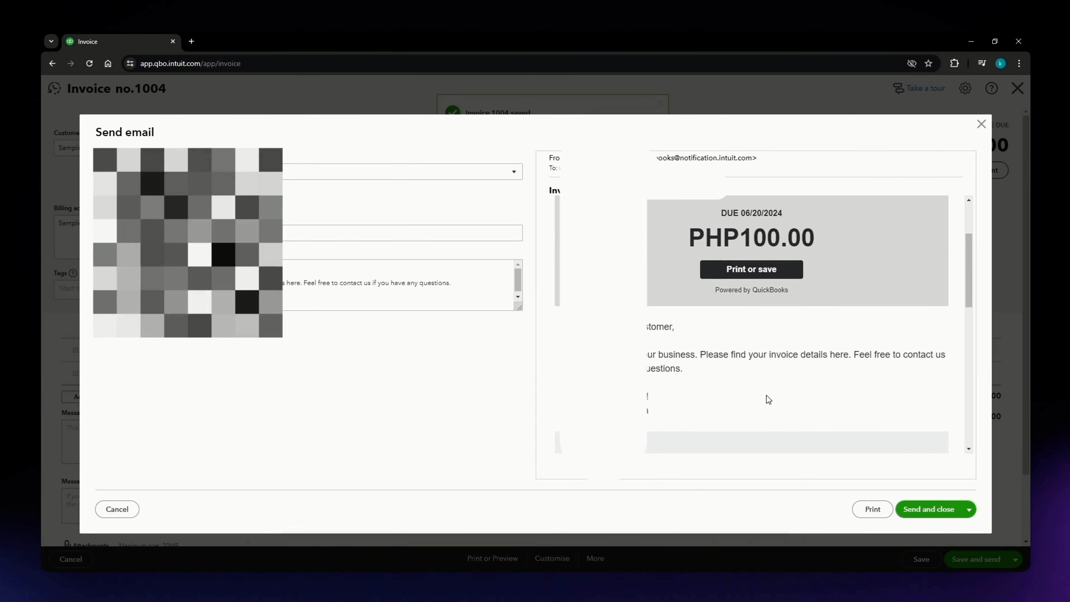
pyautogui.scroll(-3, 846, 430)
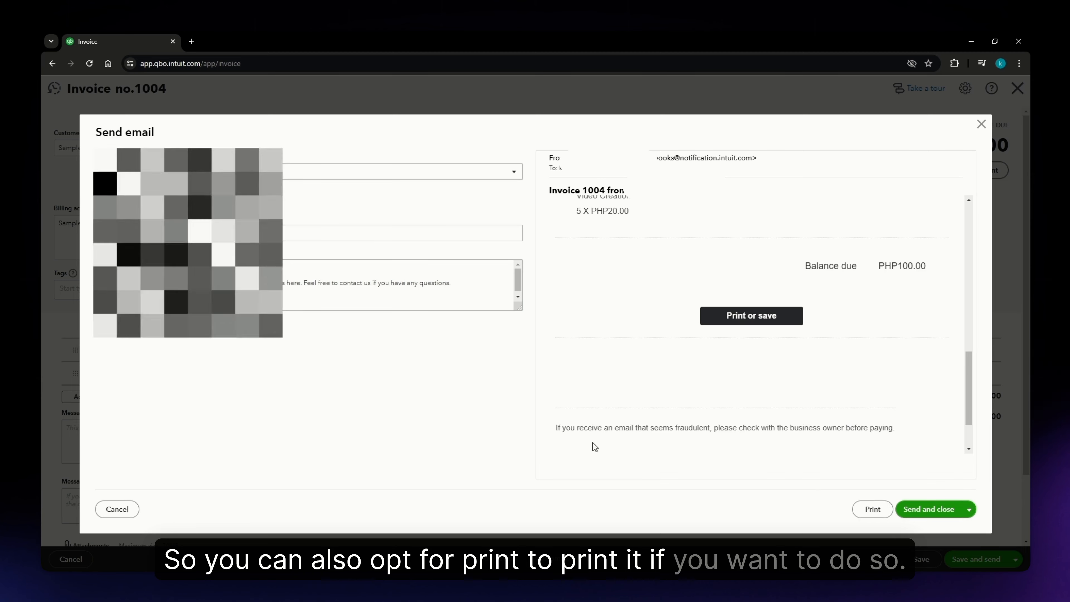
pyautogui.click(902, 510)
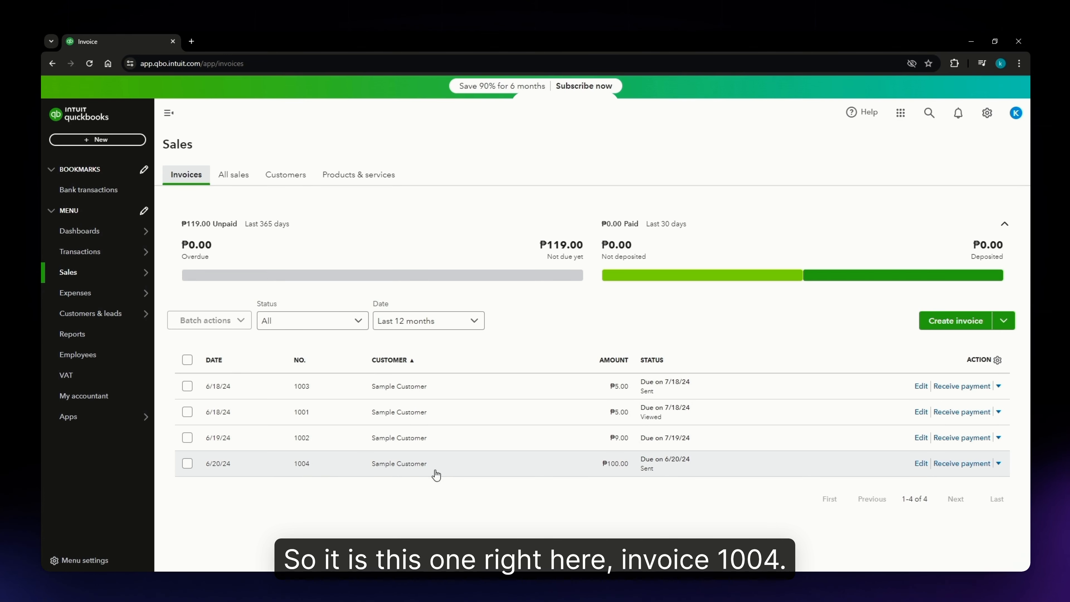
# - Open invoice 1004's details panel from the invoice list, then close it
pyautogui.click(563, 466)
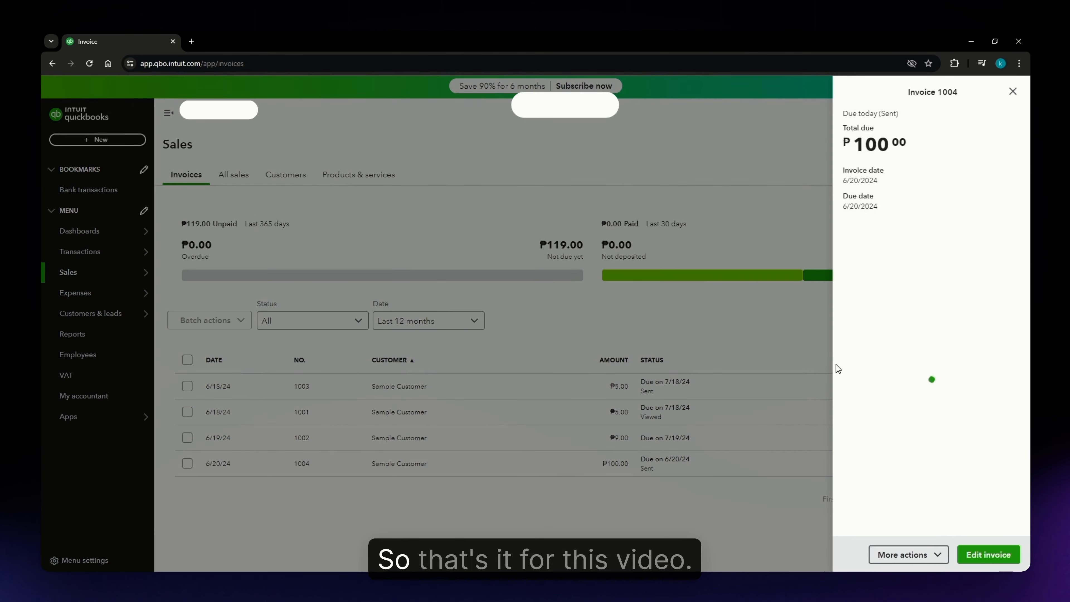
pyautogui.click(1014, 92)
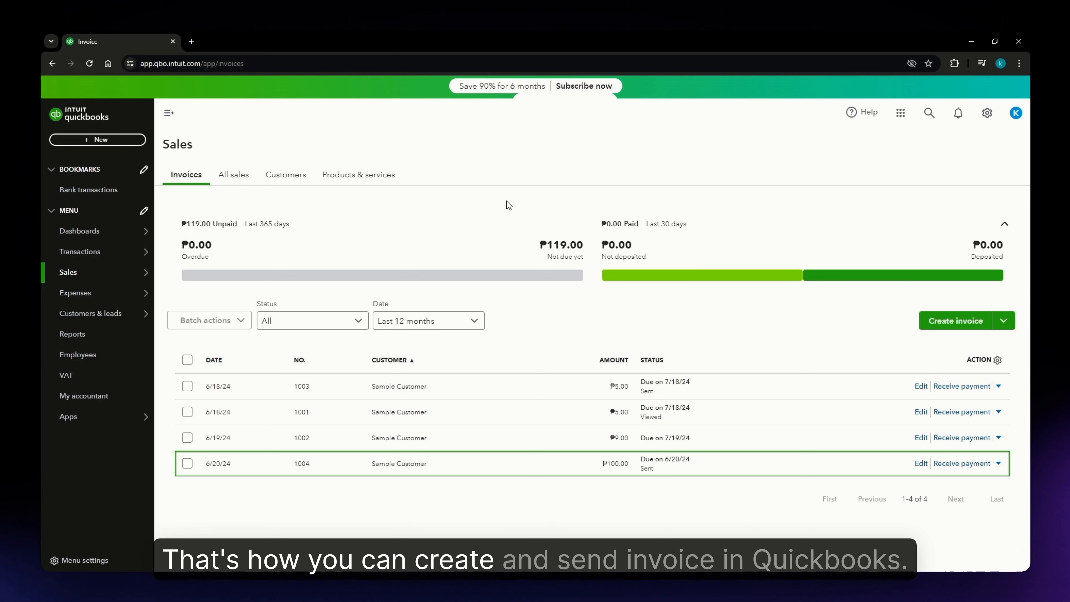